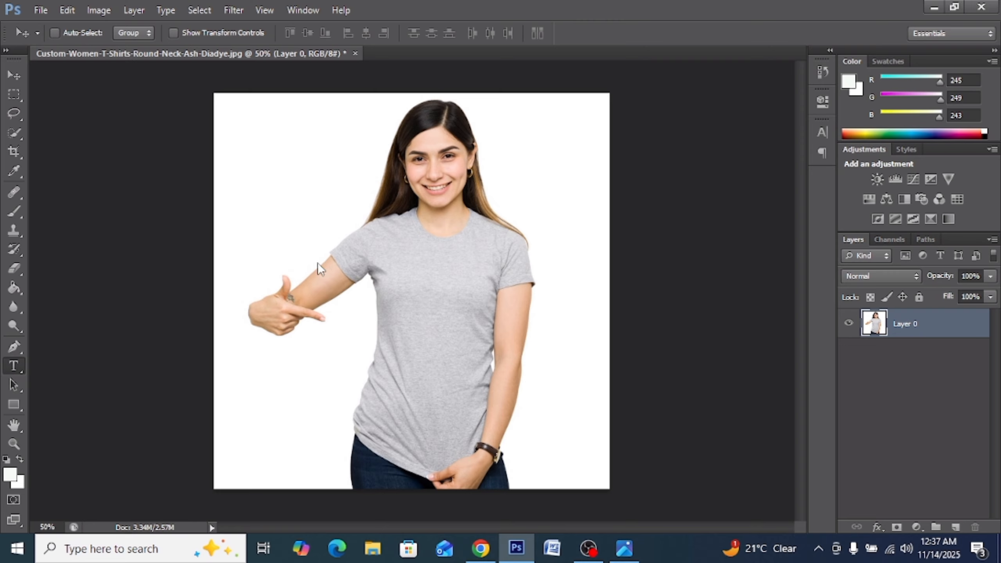
Initialize the Horizontal Type tool on the canvas with Arial Regular 36 pt settings.
{"action": "left_click", "coordinate": [258, 257]}
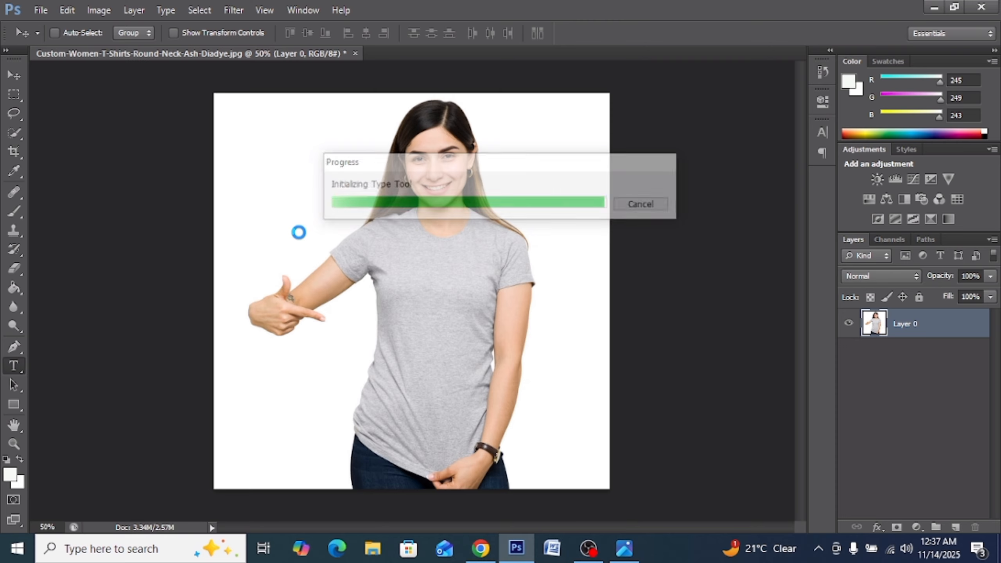
Type the name as a new text layer left of the woman's head and select it.
{"action": "left_click", "coordinate": [279, 219]}
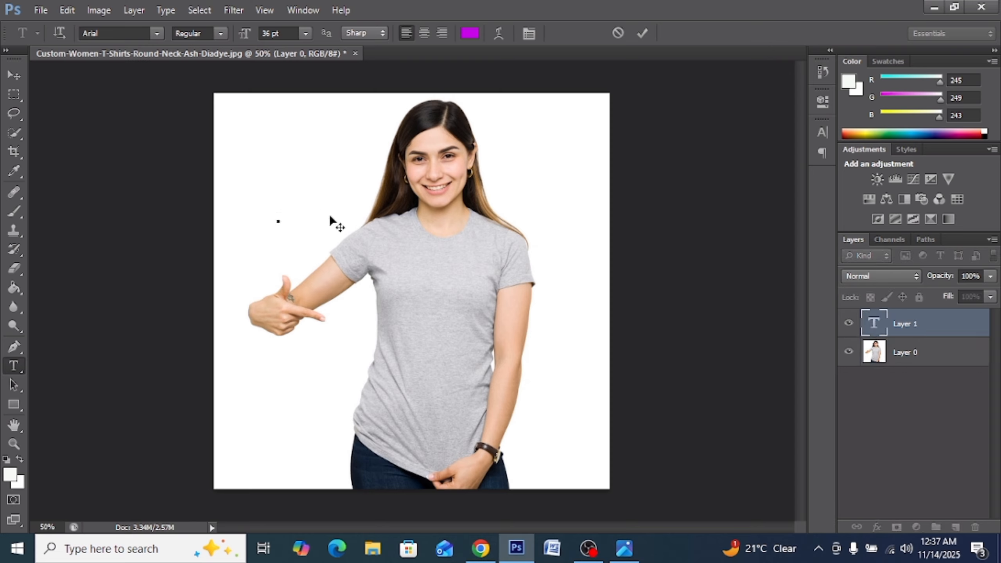
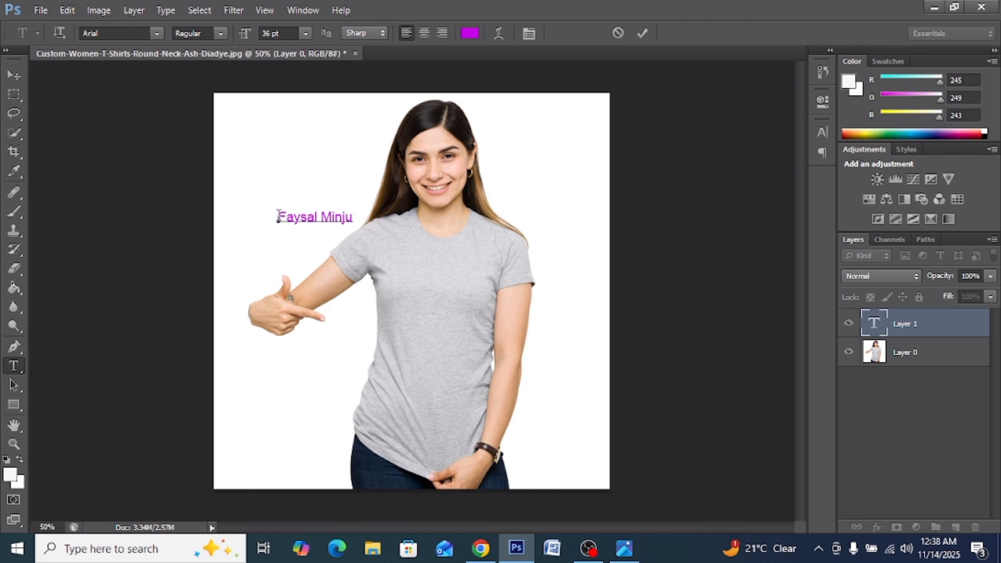
{"action": "left_click_drag", "start_coordinate": [279, 216], "coordinate": [349, 208]}
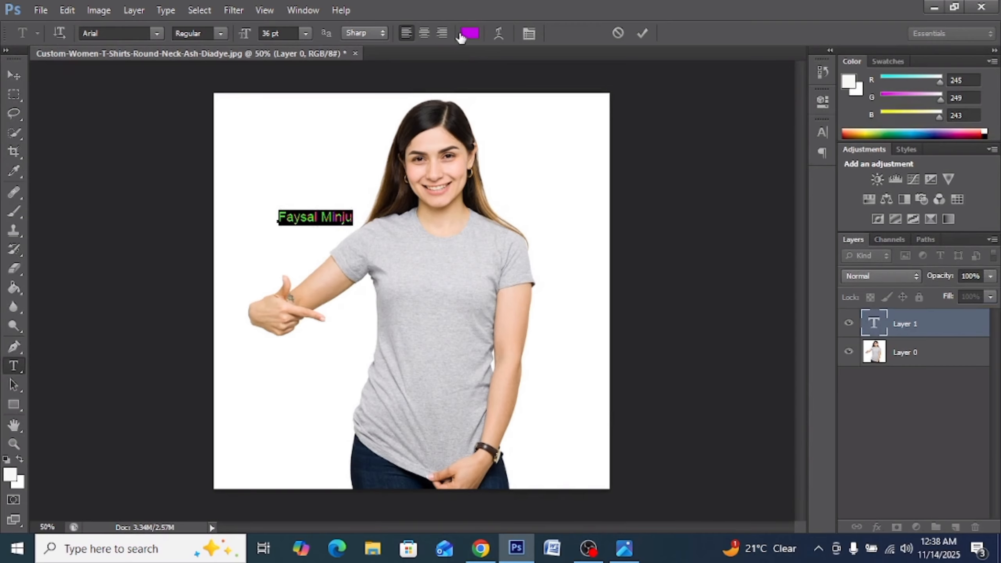
Change the name text colour from purple to near-black #09030a and commit it.
{"action": "left_click", "coordinate": [459, 109]}
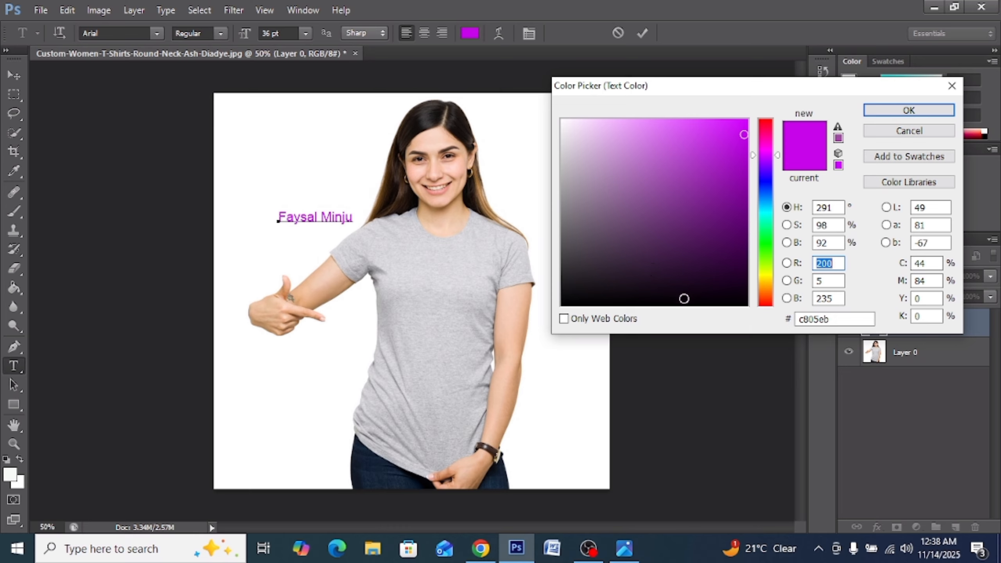
{"action": "left_click", "coordinate": [684, 298]}
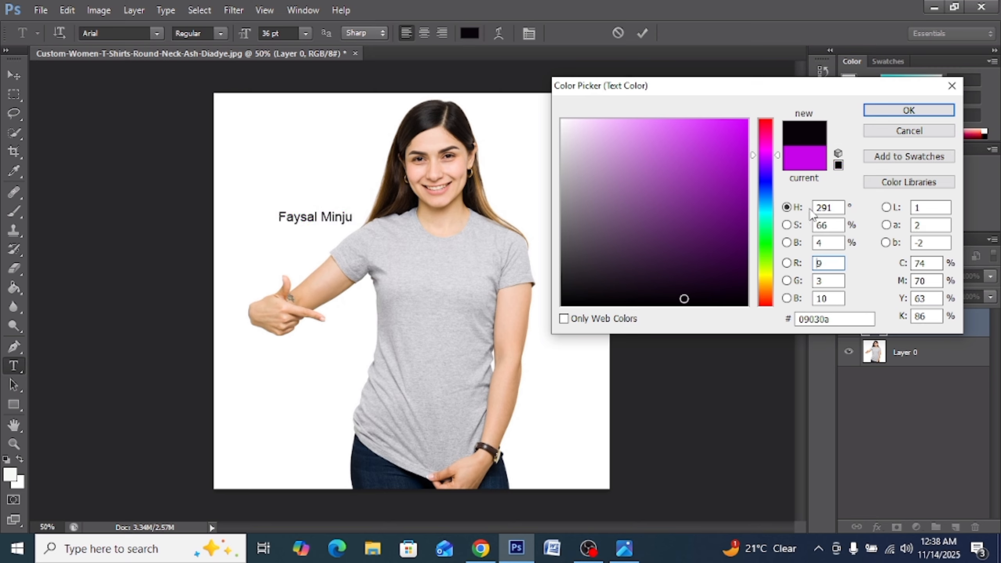
{"action": "left_click", "coordinate": [896, 112]}
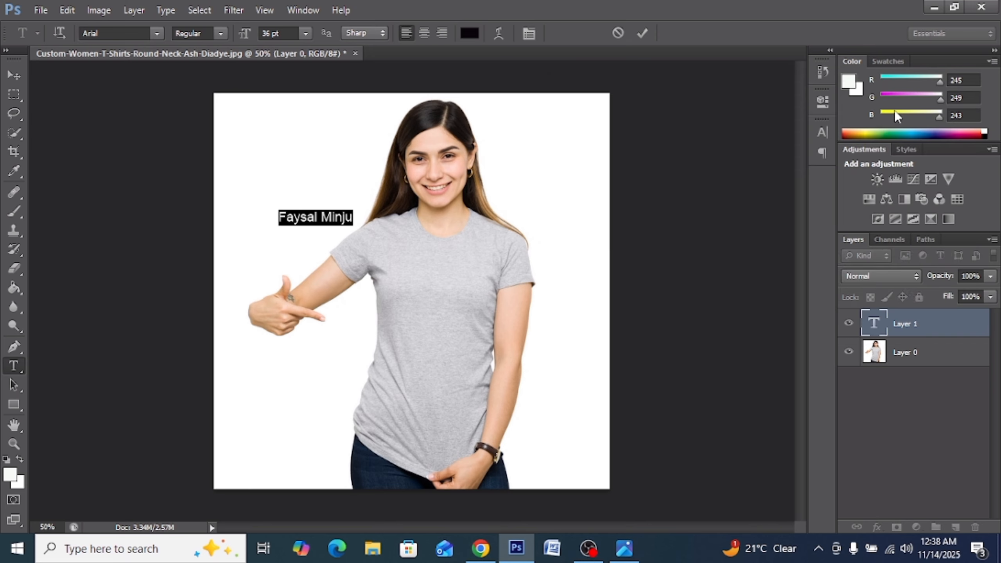
{"action": "left_click", "coordinate": [15, 76]}
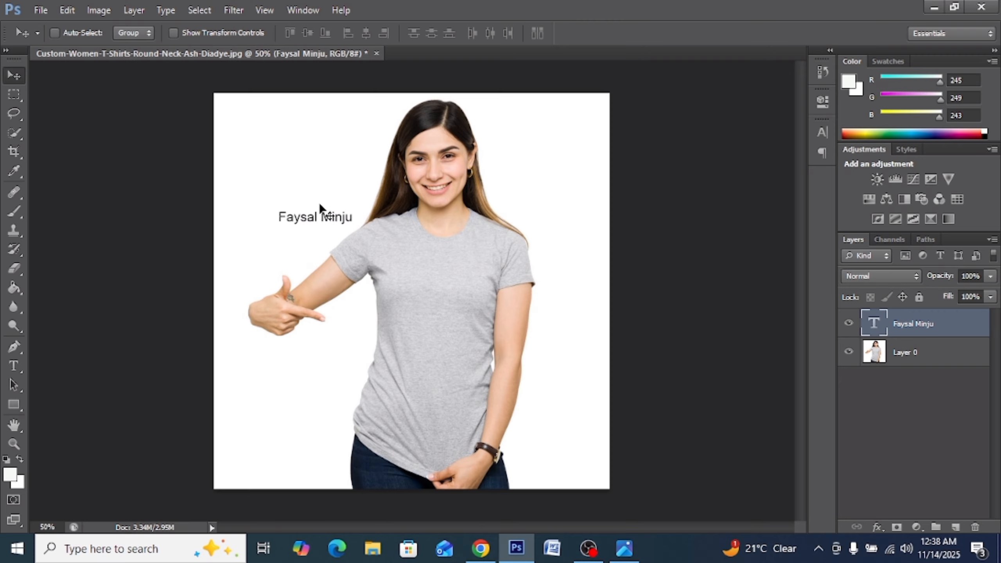
Drag the name text from beside the head onto the grey T-shirt's chest.
{"action": "left_click_drag", "start_coordinate": [313, 221], "coordinate": [432, 292]}
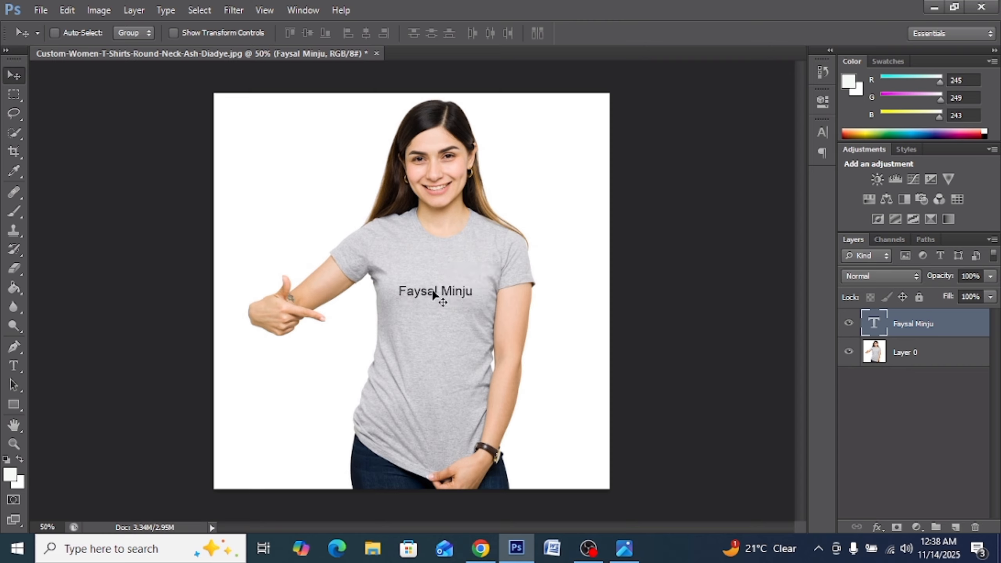
{"action": "left_click", "coordinate": [12, 366]}
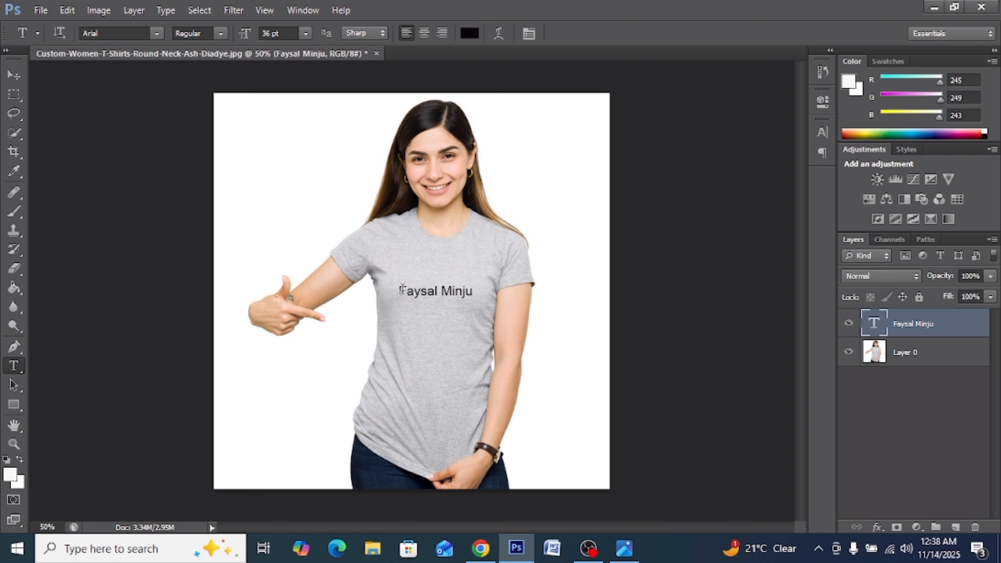
Select the name text on the shirt and set its size to 60 pt.
{"action": "left_click_drag", "start_coordinate": [400, 290], "coordinate": [474, 291]}
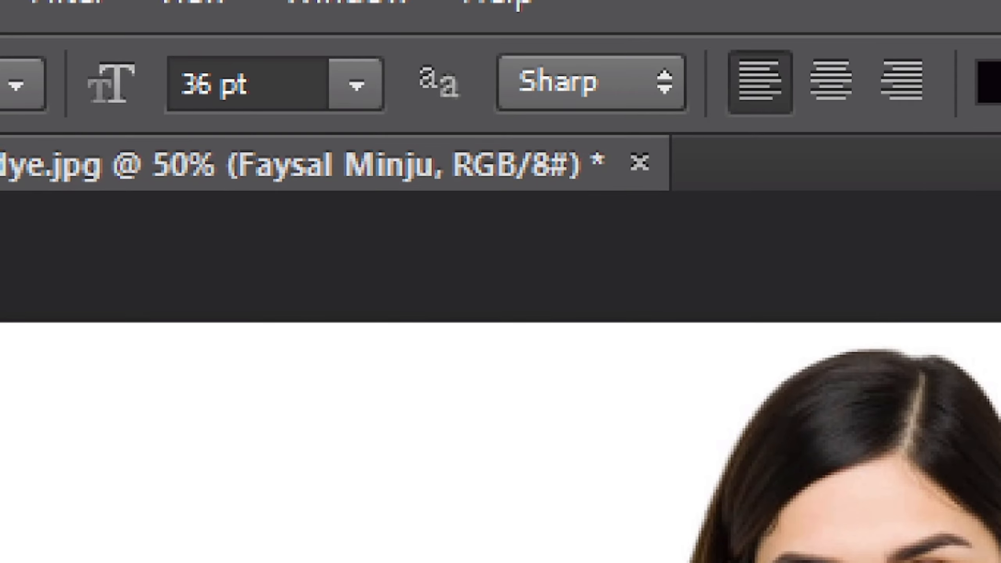
{"action": "mouse_move", "coordinate": [201, 31]}
{"action": "left_mouse_down"}
{"action": "mouse_move", "coordinate": [153, 77]}
{"action": "mouse_move", "coordinate": [161, 117]}
{"action": "mouse_move", "coordinate": [311, 116]}
{"action": "mouse_move", "coordinate": [250, 18]}
{"action": "mouse_move", "coordinate": [181, 26]}
{"action": "mouse_move", "coordinate": [171, 57]}
{"action": "left_mouse_up"}
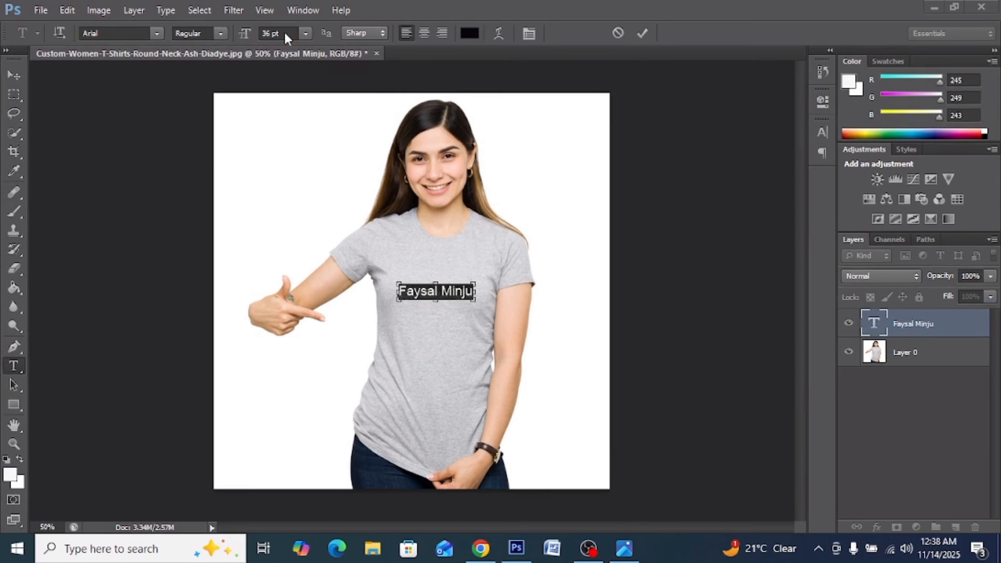
{"action": "left_click", "coordinate": [305, 34]}
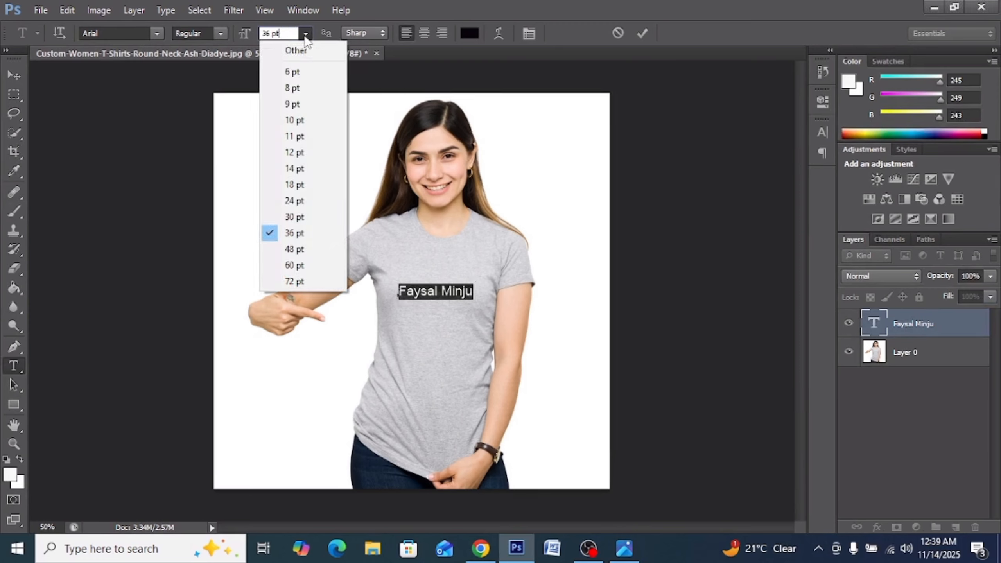
{"action": "left_click", "coordinate": [300, 262]}
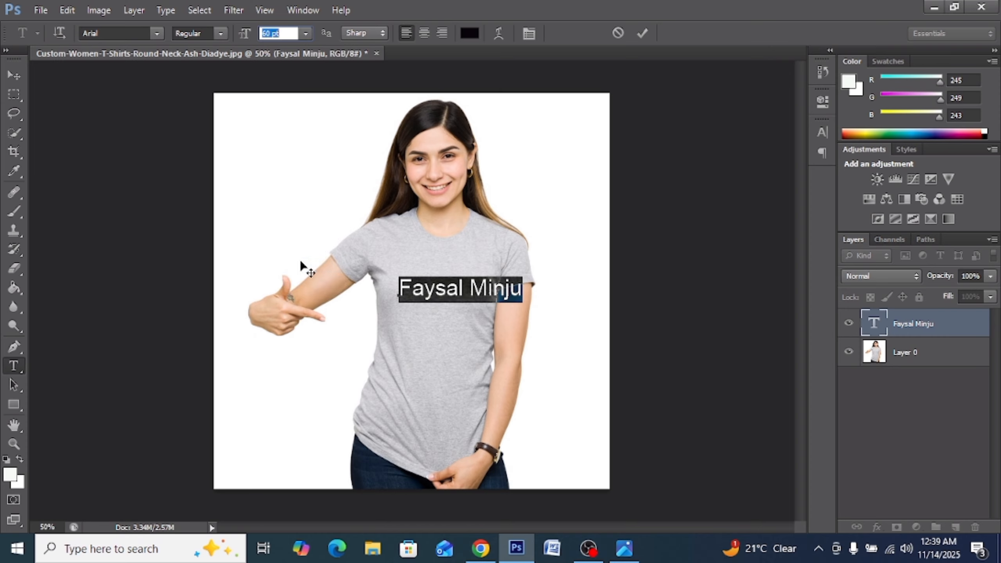
Shift the enlarged text slightly left to centre it on the T-shirt chest.
{"action": "left_click", "coordinate": [17, 74]}
{"action": "left_click_drag", "start_coordinate": [441, 293], "coordinate": [417, 289]}
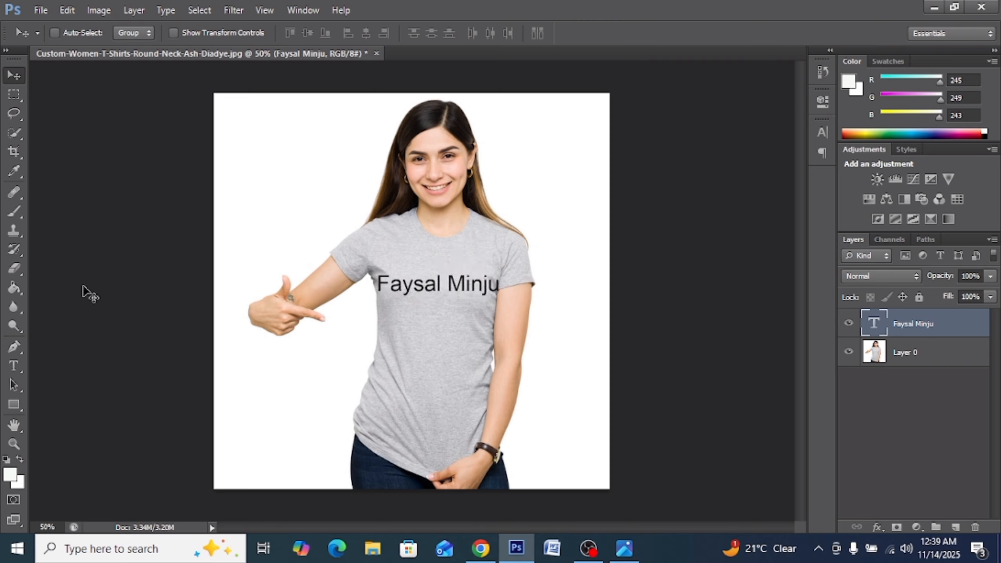
{"action": "left_click", "coordinate": [14, 366]}
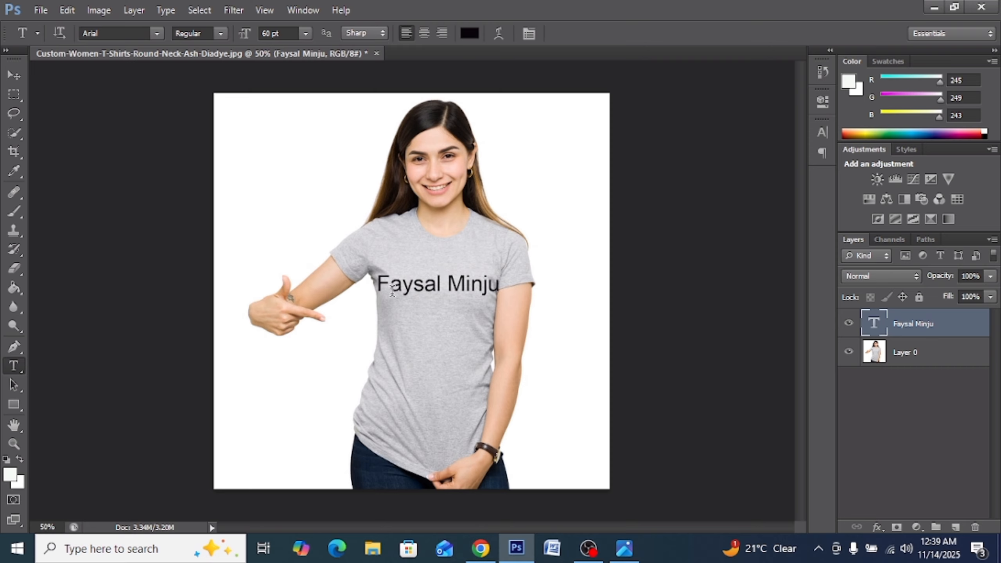
{"action": "left_click", "coordinate": [378, 281]}
Select the whole 60 pt name text and bring up the font family list.
{"action": "left_click_drag", "start_coordinate": [378, 280], "coordinate": [498, 274]}
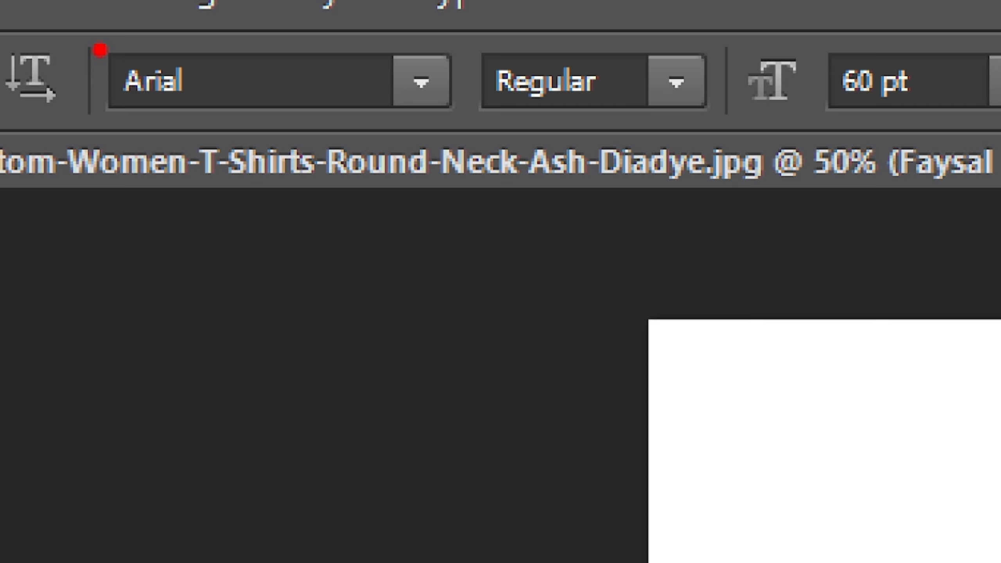
{"action": "mouse_move", "coordinate": [99, 50]}
{"action": "left_mouse_down"}
{"action": "mouse_move", "coordinate": [111, 111]}
{"action": "mouse_move", "coordinate": [143, 125]}
{"action": "mouse_move", "coordinate": [211, 121]}
{"action": "mouse_move", "coordinate": [239, 107]}
{"action": "mouse_move", "coordinate": [248, 68]}
{"action": "mouse_move", "coordinate": [153, 55]}
{"action": "mouse_move", "coordinate": [126, 35]}
{"action": "mouse_move", "coordinate": [108, 59]}
{"action": "left_mouse_up"}
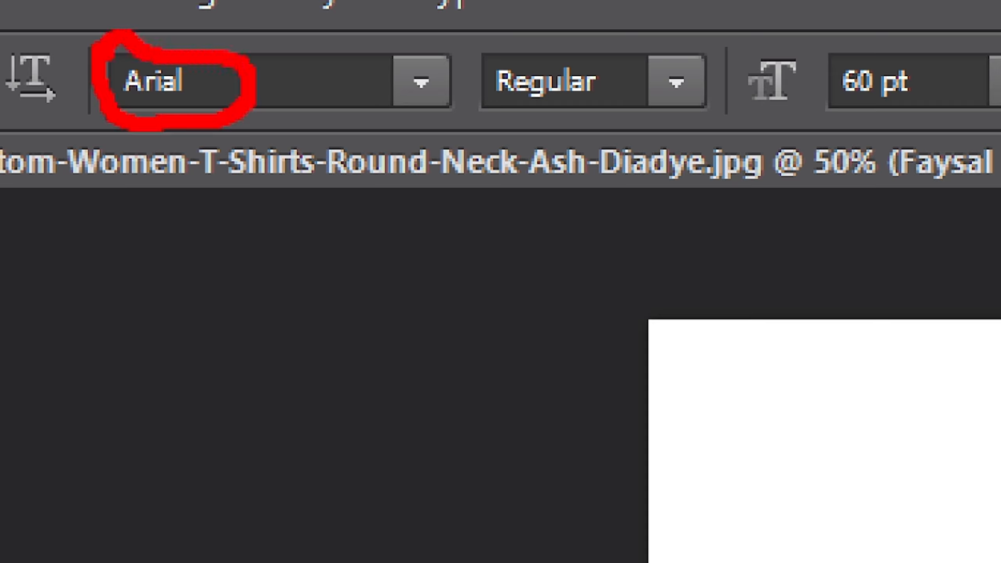
{"action": "left_click", "coordinate": [421, 82]}
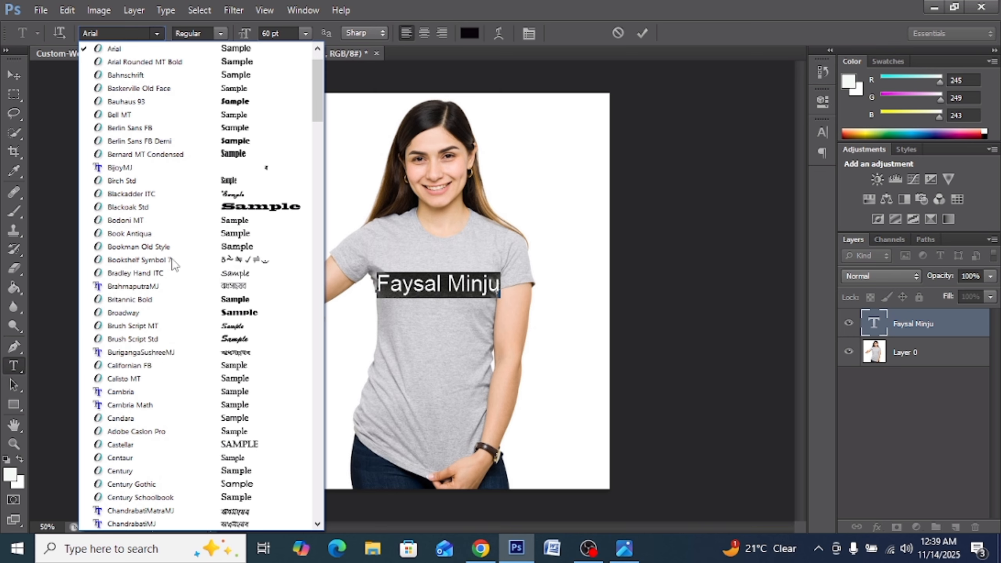
Preview Arial Rounded MT Bold, Bahnschrift, Baskerville Old Face, Bauhaus 93 and Bell MT on the name.
{"action": "left_click", "coordinate": [189, 61]}
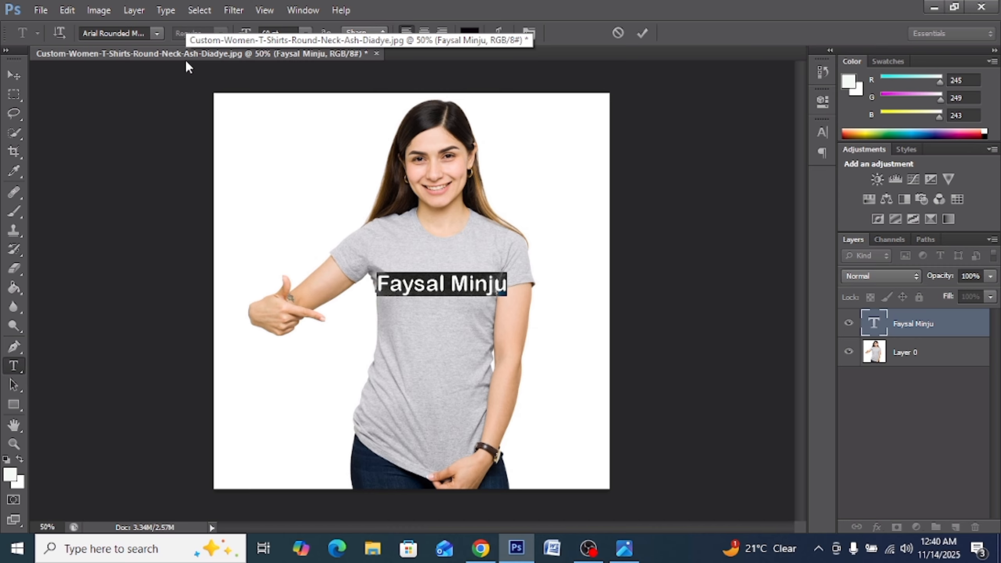
{"action": "left_click", "coordinate": [162, 33]}
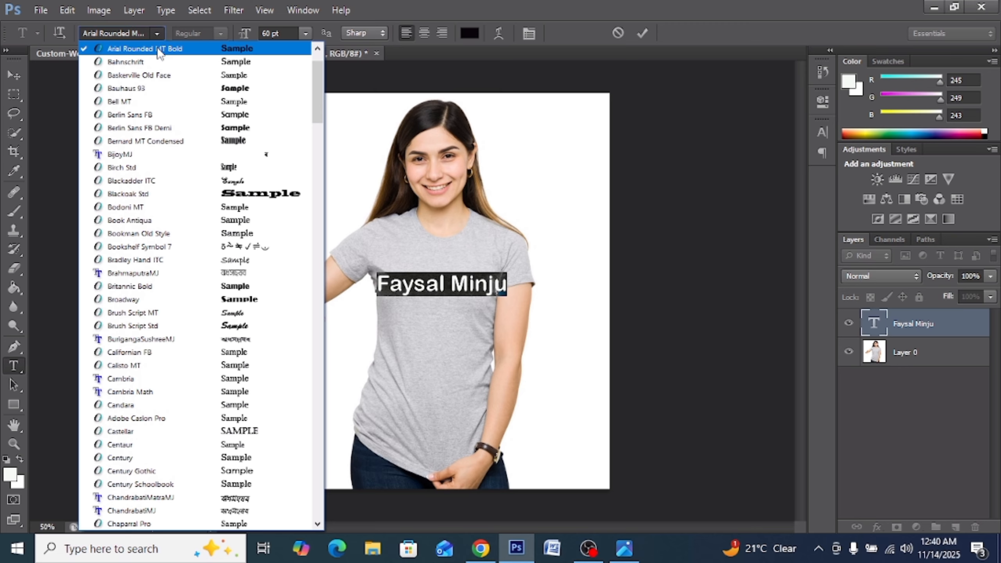
{"action": "left_click", "coordinate": [156, 62]}
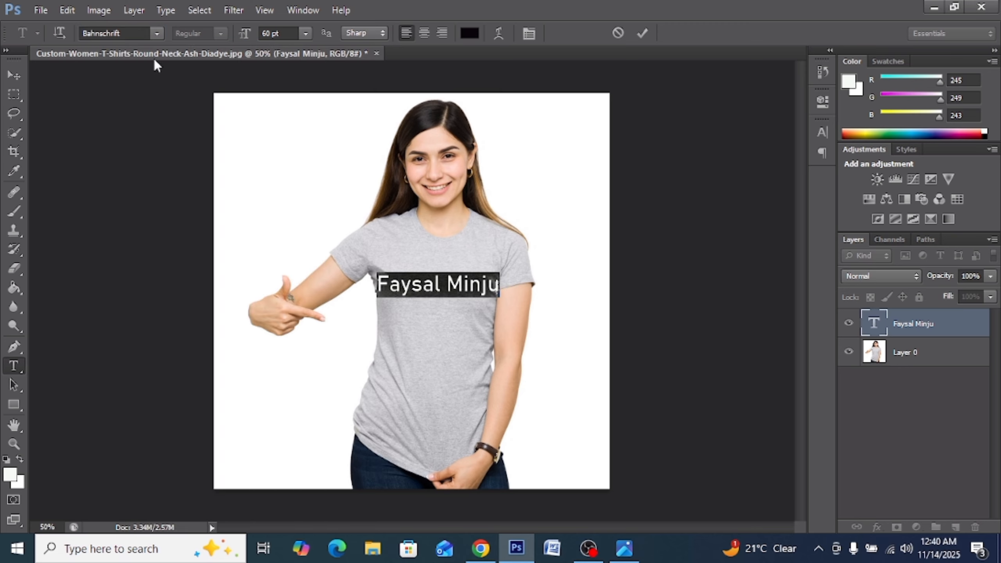
{"action": "left_click", "coordinate": [158, 34]}
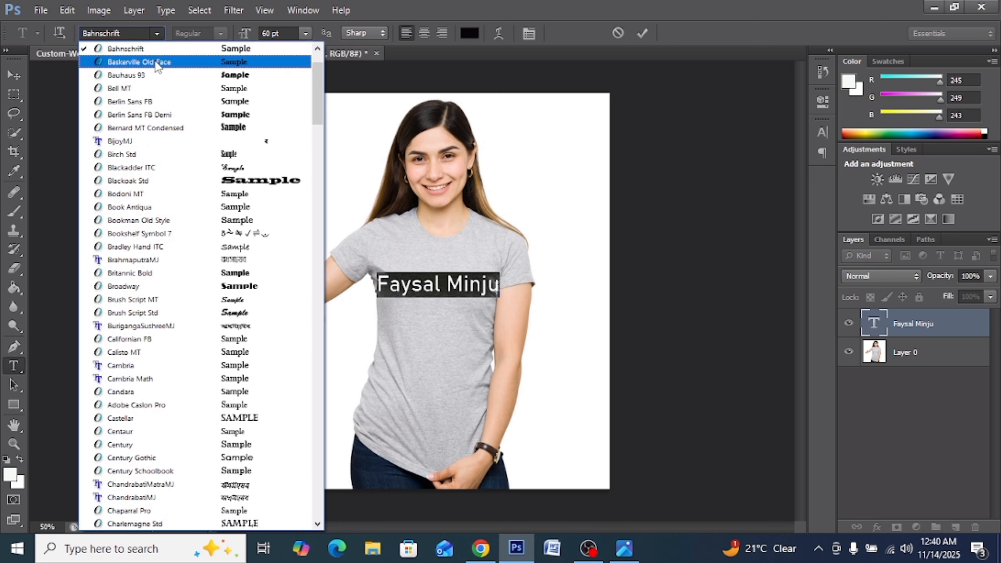
{"action": "left_click", "coordinate": [156, 62]}
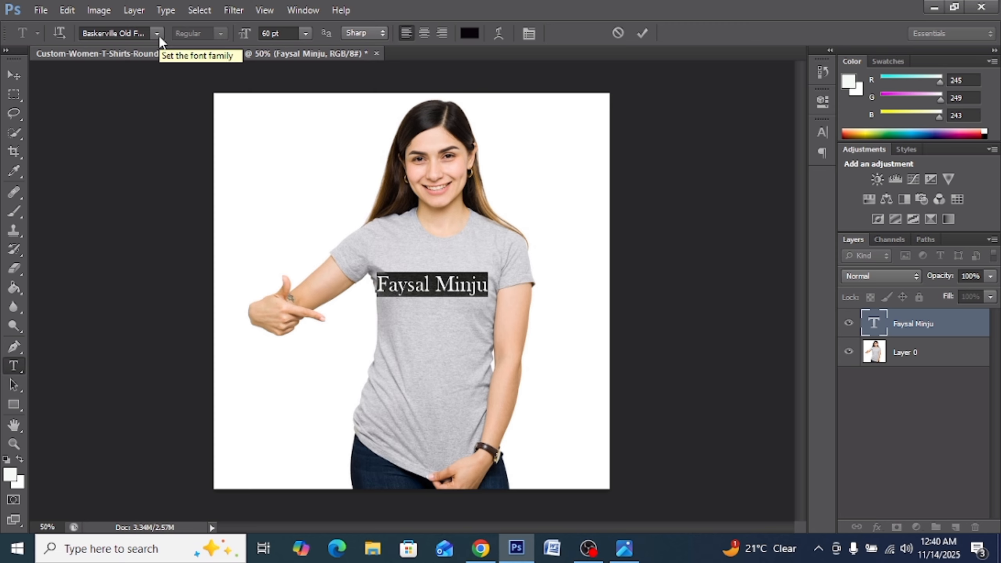
{"action": "left_click", "coordinate": [157, 34]}
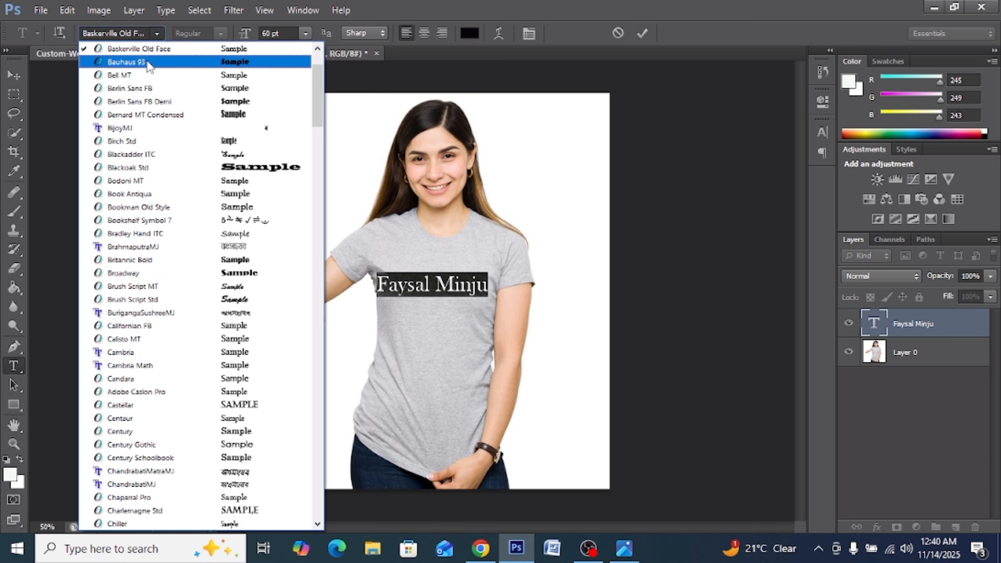
{"action": "left_click", "coordinate": [148, 61]}
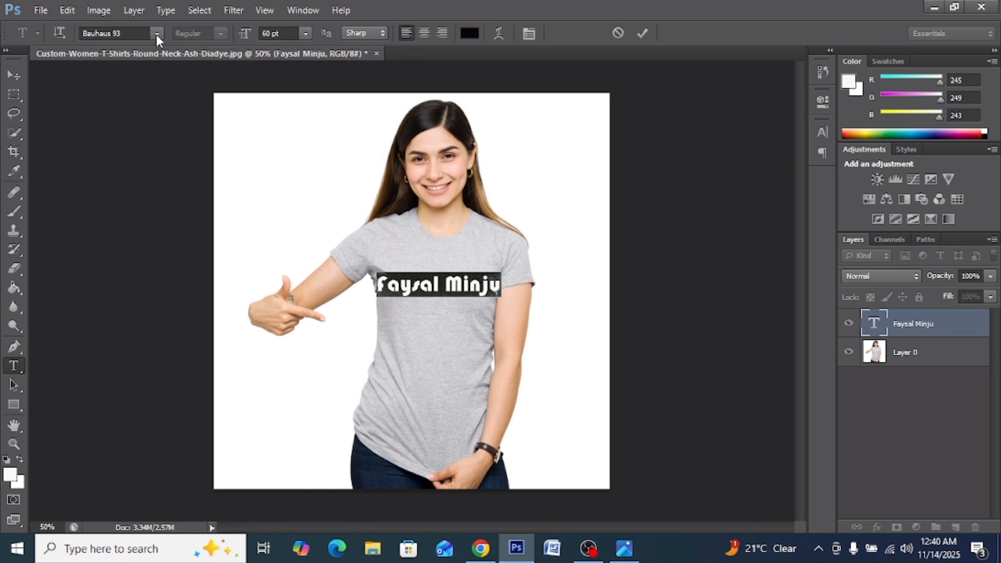
{"action": "left_click", "coordinate": [157, 35]}
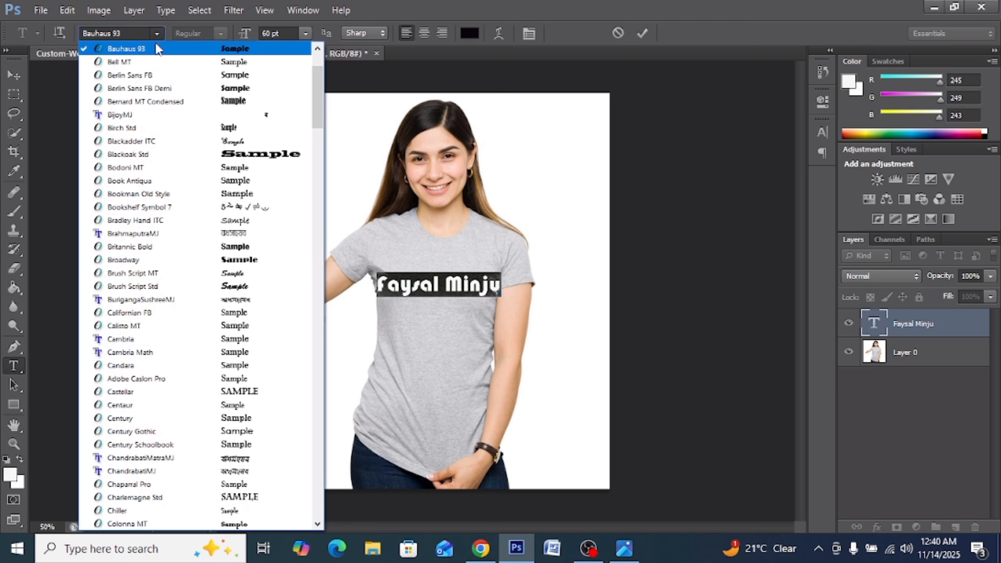
{"action": "left_click", "coordinate": [149, 59]}
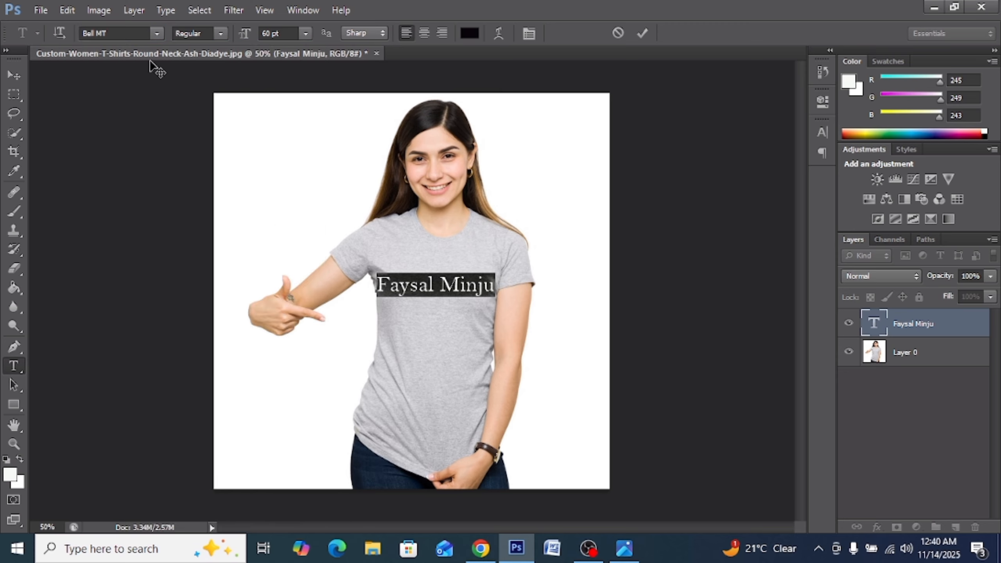
Try Berlin Sans FB, its Demi, Bernard MT Condensed and BijoyMJ, settling on Birch Std.
{"action": "left_click", "coordinate": [156, 36]}
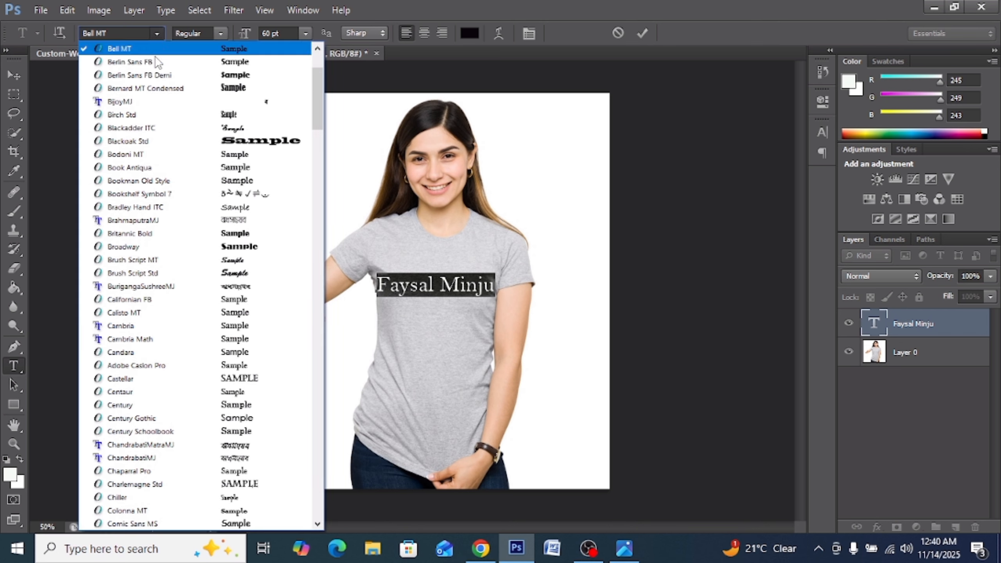
{"action": "left_click", "coordinate": [153, 59]}
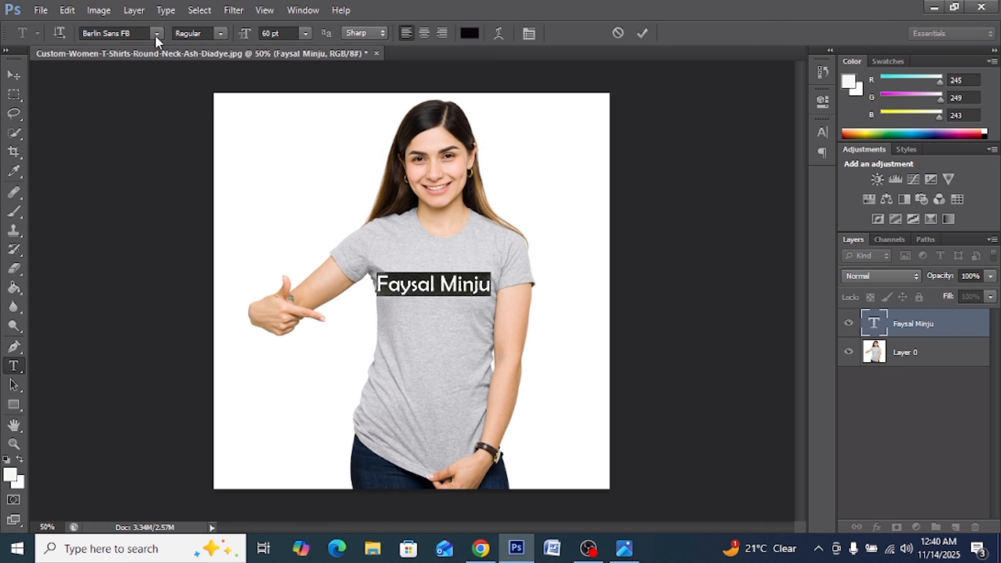
{"action": "left_click", "coordinate": [157, 36]}
{"action": "left_click", "coordinate": [147, 60]}
{"action": "left_click", "coordinate": [157, 36]}
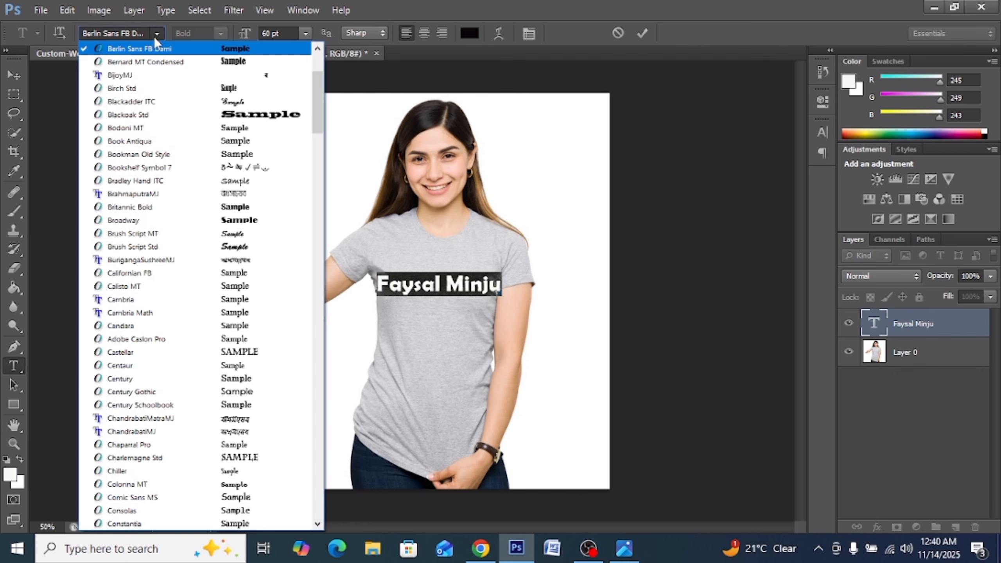
{"action": "left_click", "coordinate": [148, 61]}
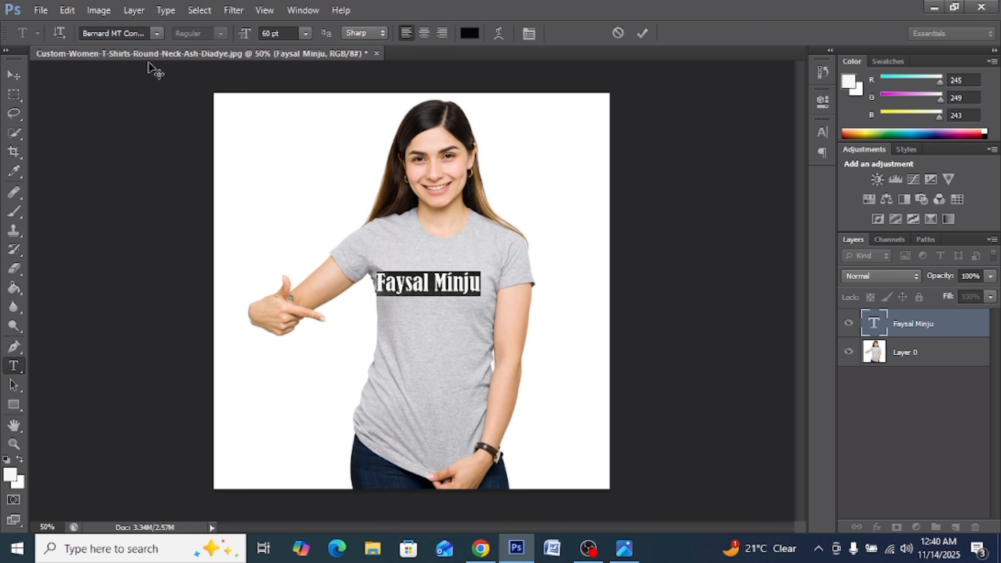
{"action": "left_click", "coordinate": [156, 35]}
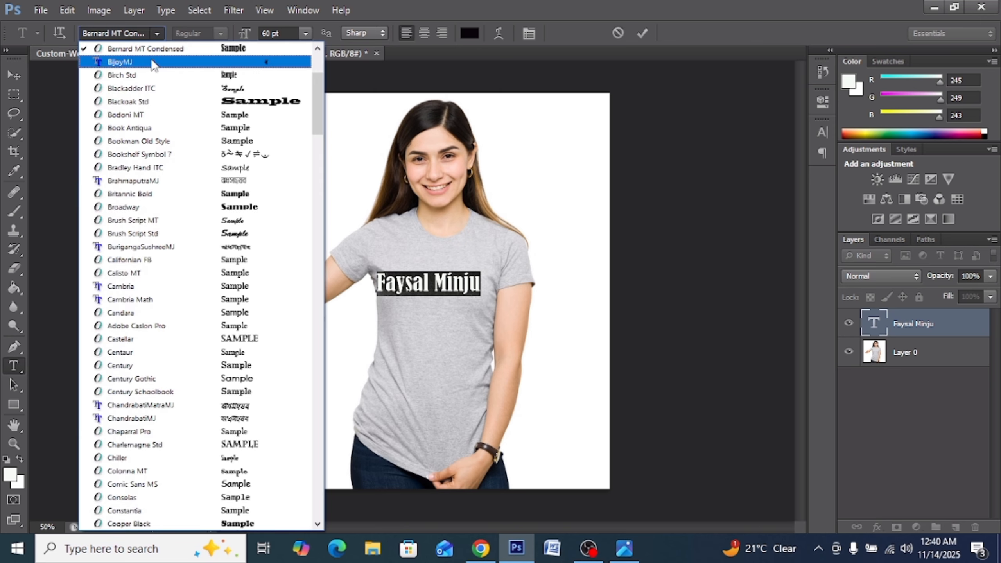
{"action": "left_click", "coordinate": [150, 58]}
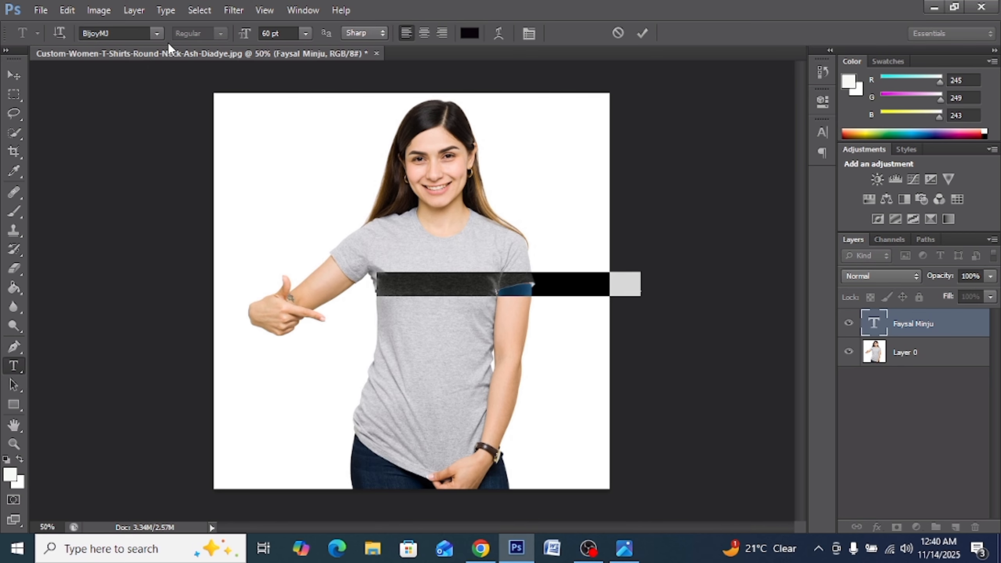
{"action": "left_click", "coordinate": [157, 35]}
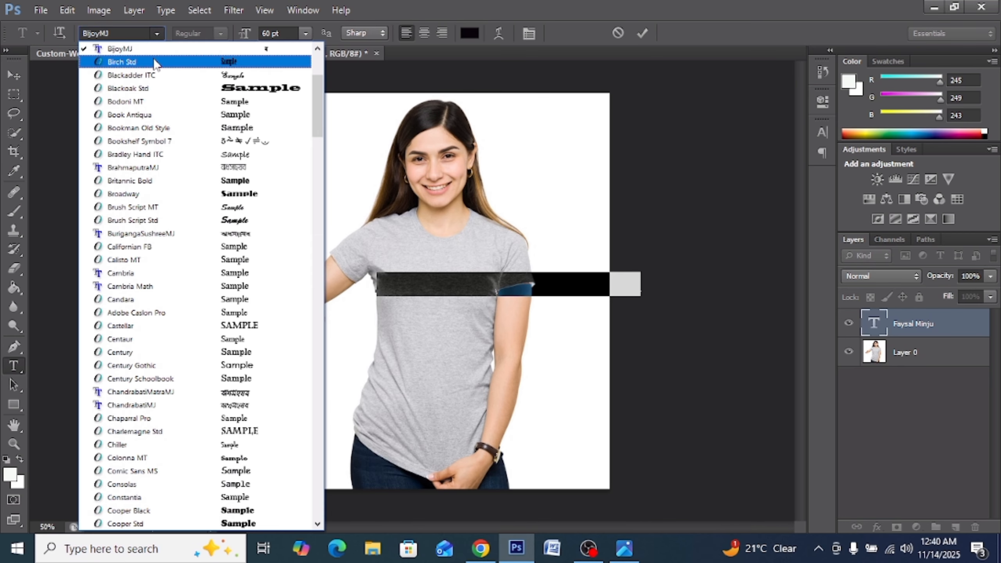
{"action": "left_click", "coordinate": [153, 61]}
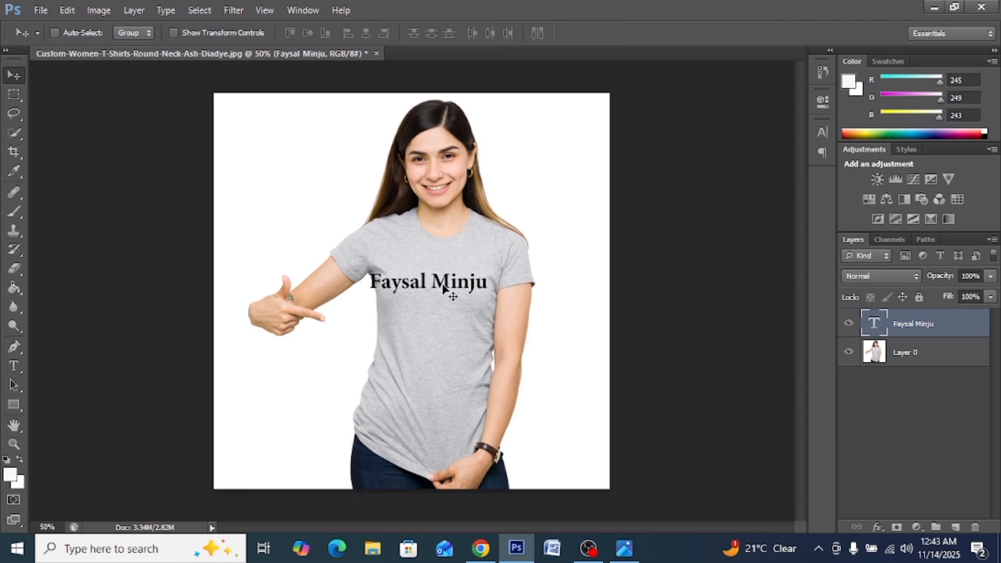
Nudge the serif name text a little down and right across the T-shirt chest.
{"action": "left_click_drag", "start_coordinate": [441, 289], "coordinate": [450, 299]}
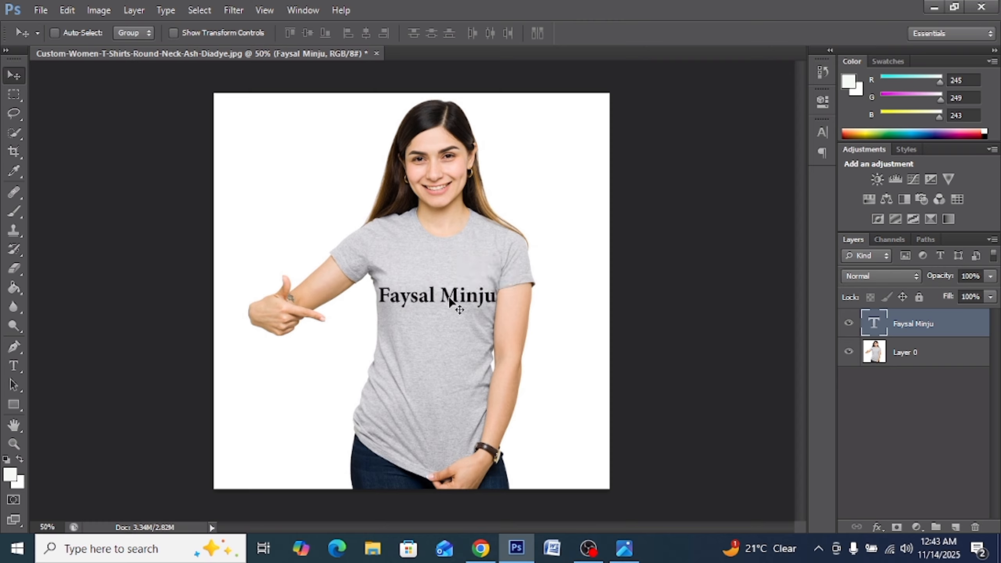